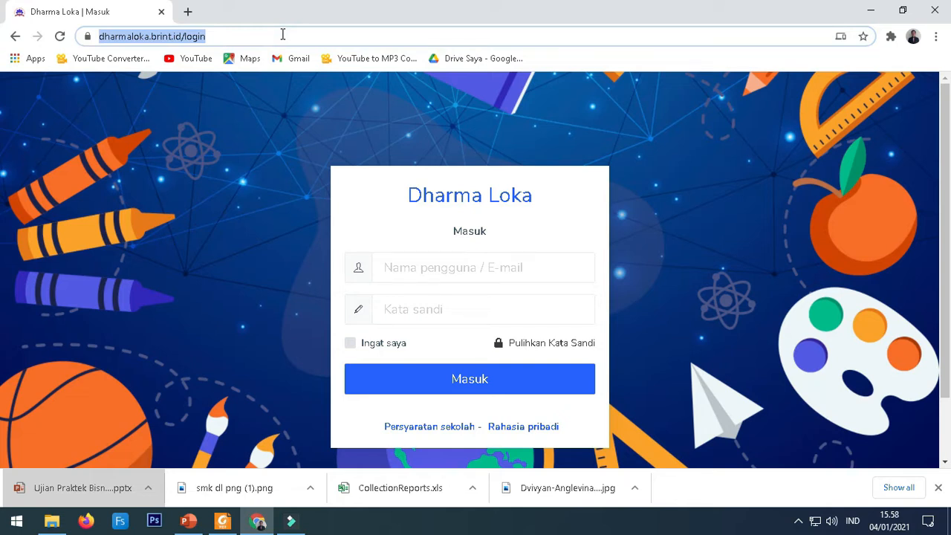
Sign in to the Dharma Loka portal with the teacher's e-mail and the account password.
left_click(435, 266)
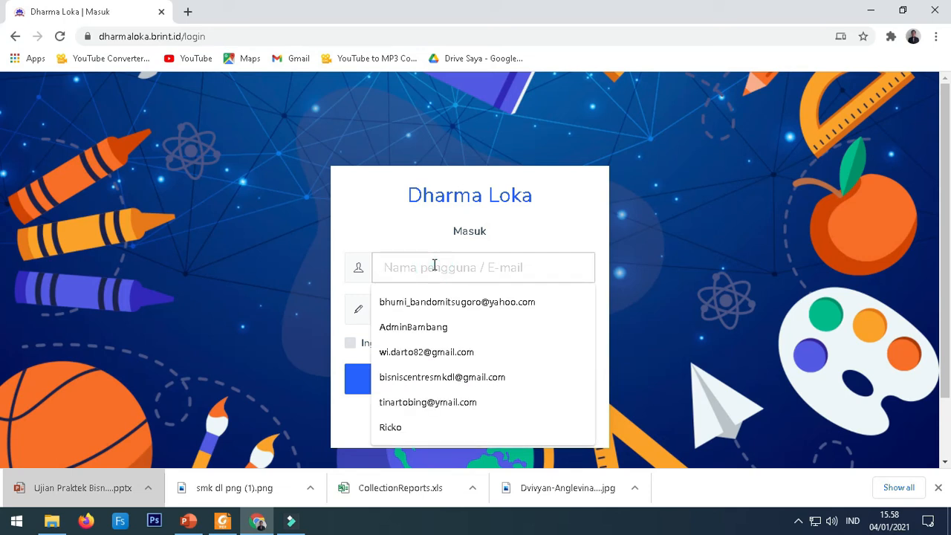
left_click(442, 303)
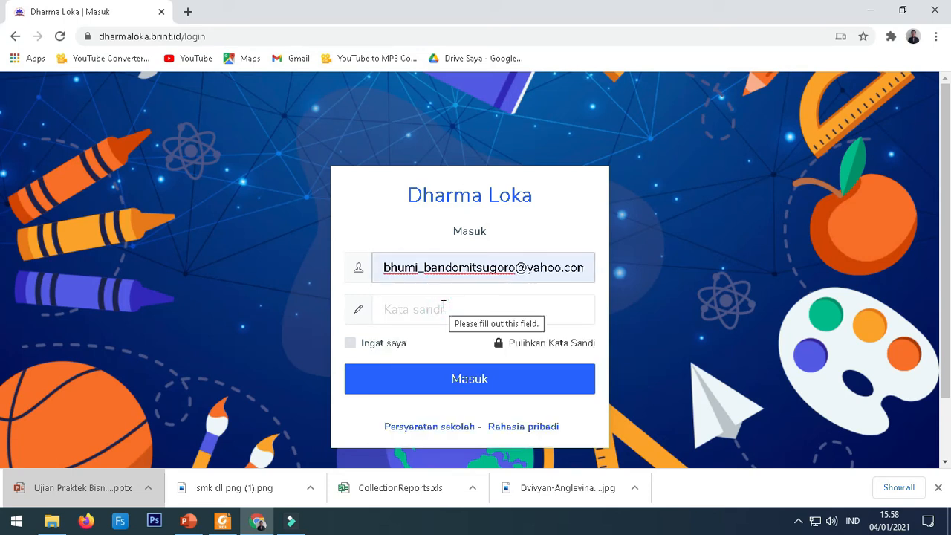
left_click(444, 307)
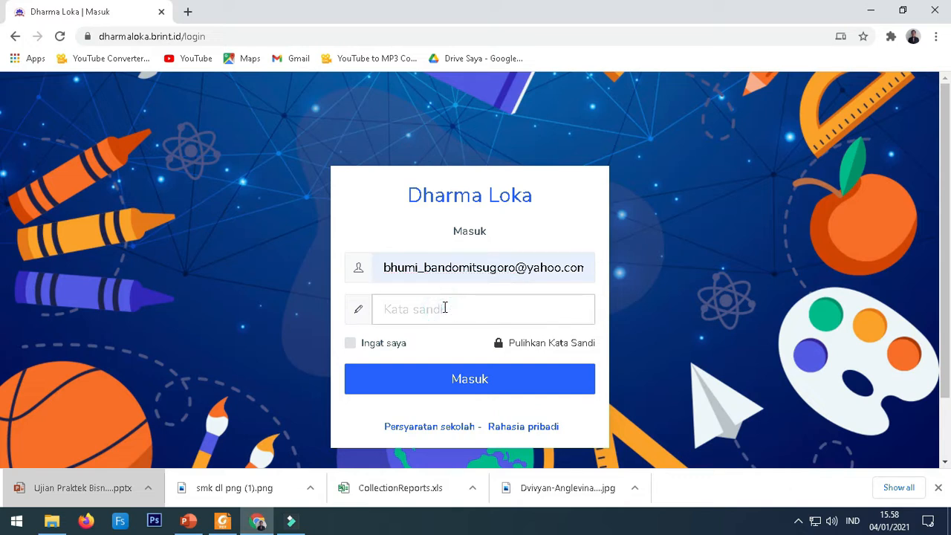
type("•••••••••••••")
key("Return")
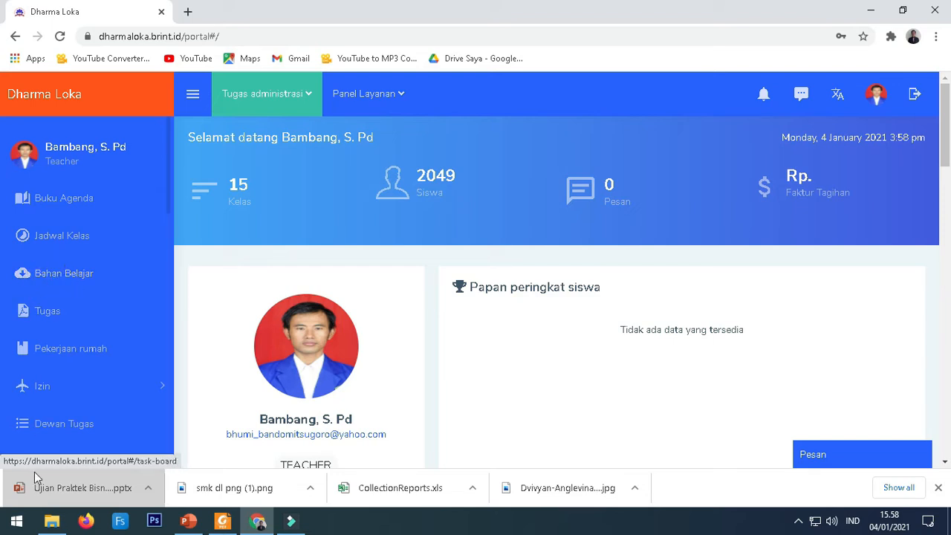
Delete the "konsep dasar" material from the Bahan Belajar list.
left_click(58, 282)
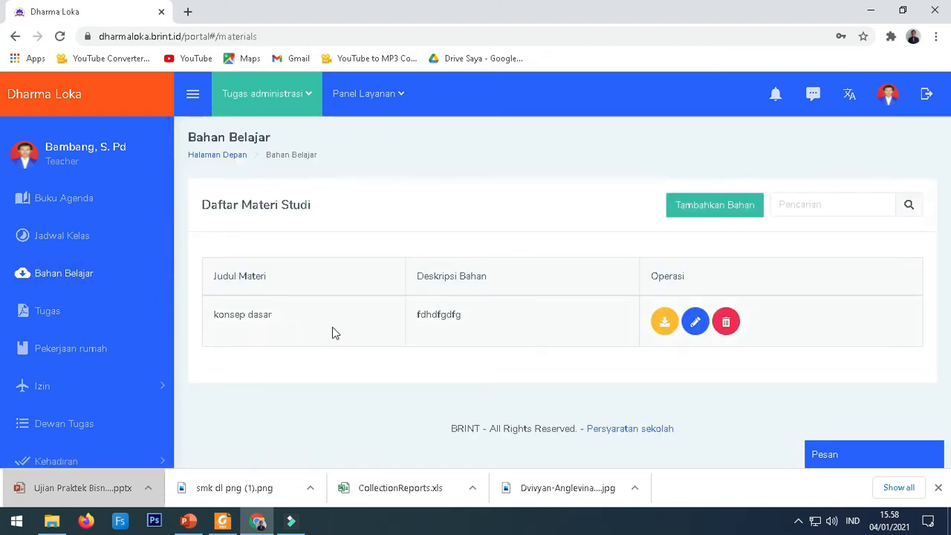
left_click(725, 324)
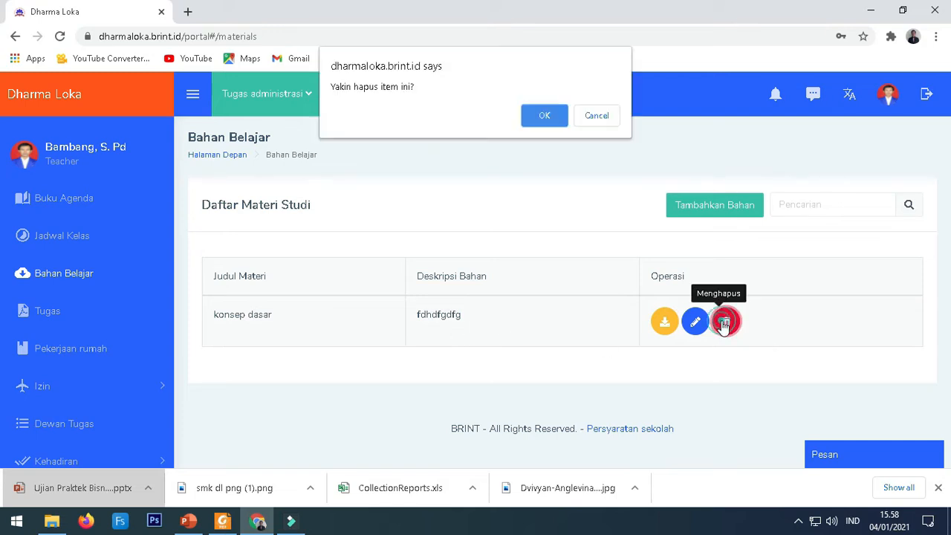
left_click(532, 119)
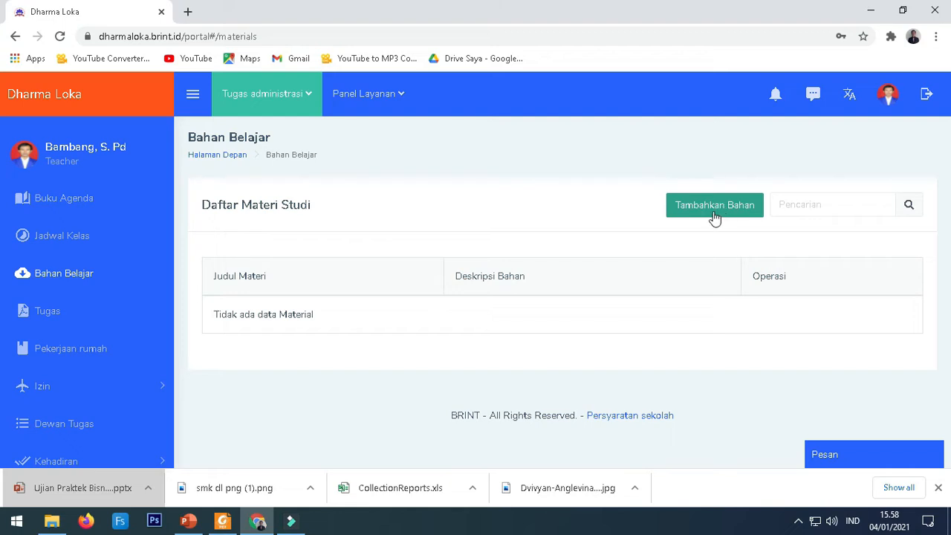
Start a new study material titled "Volume Kerucut" with the description "silahkan kalian pelajarai materi yang saya kirimkan melalui video berikut ini".
left_click(720, 211)
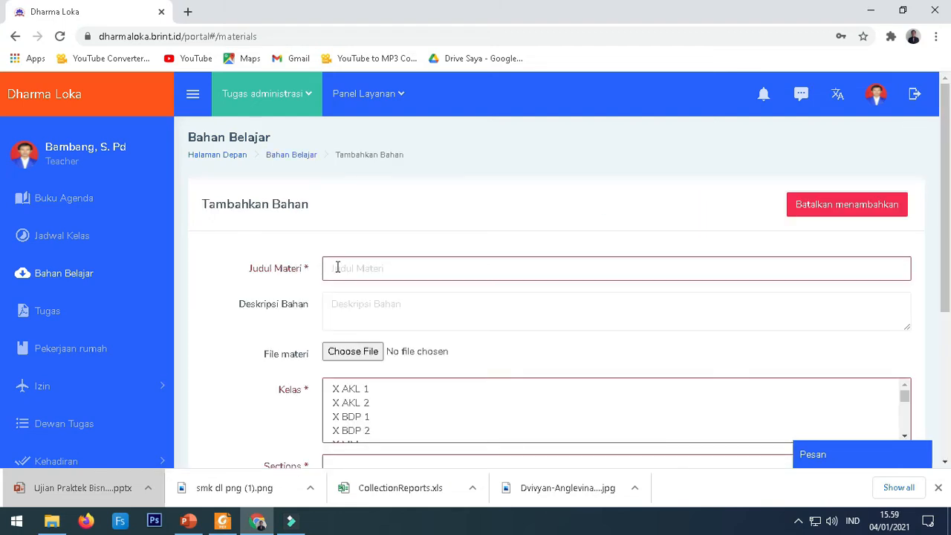
left_click(401, 267)
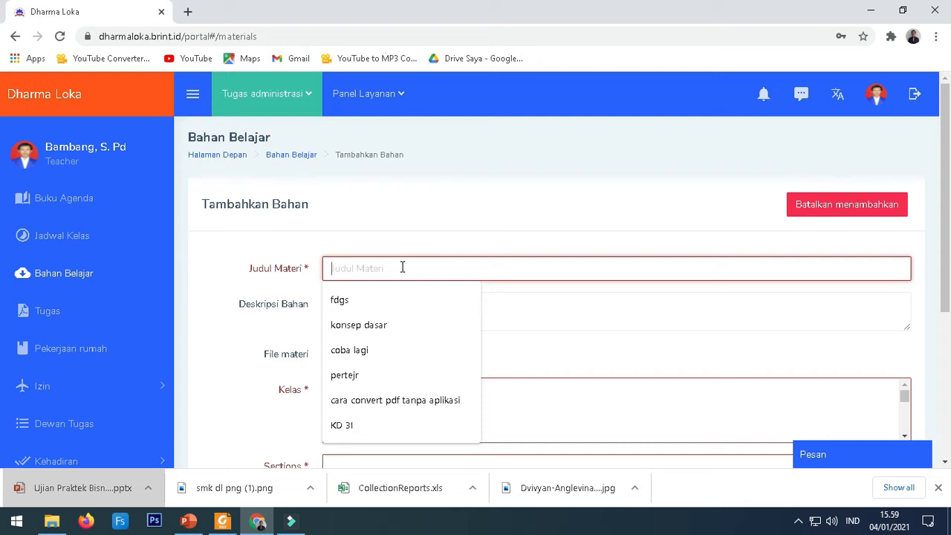
type("Vol")
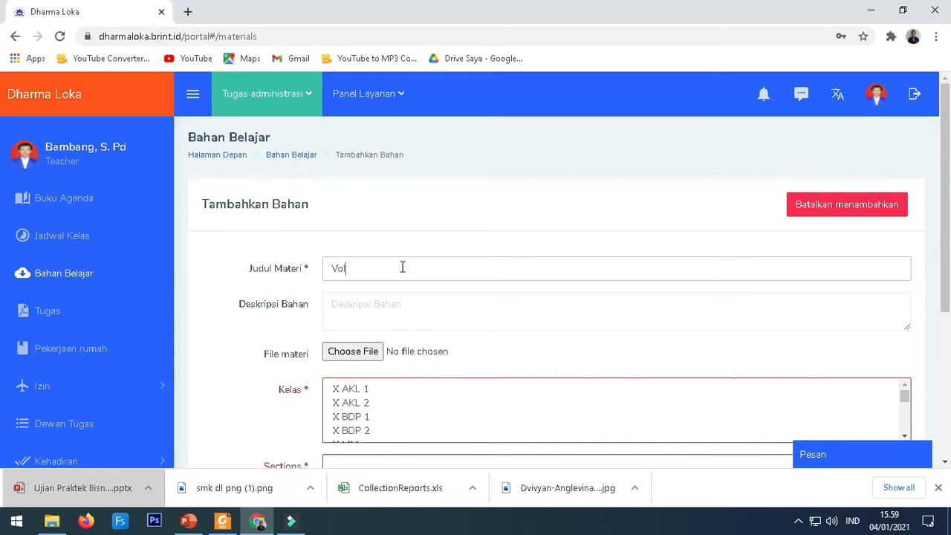
type("ume Kerucut")
left_click(447, 306)
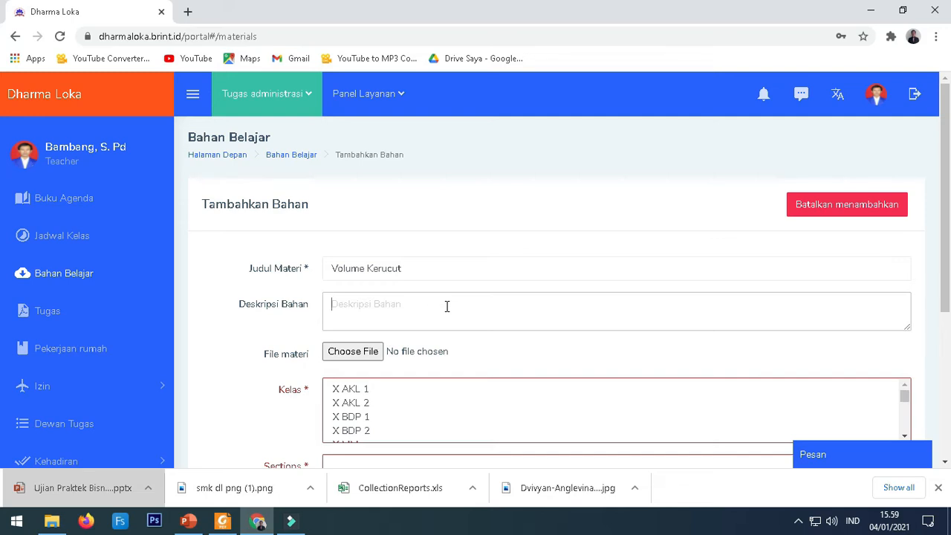
type("silahkan kalian pelajarai materi yang saya kirimkan melalui video berikut ini")
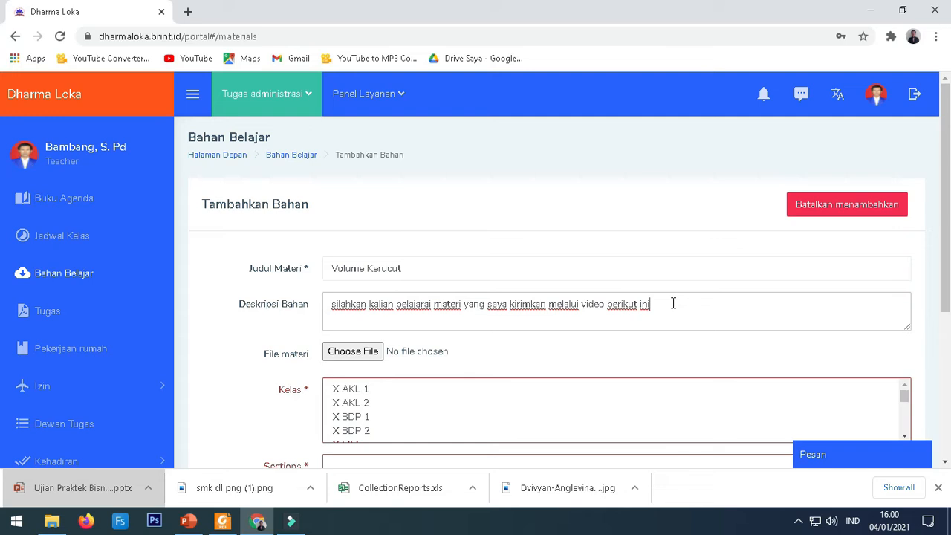
Attach the video ANimasi ppdb.mp4 from the Documents folder as the material file.
scroll(673, 303, "down", 1)
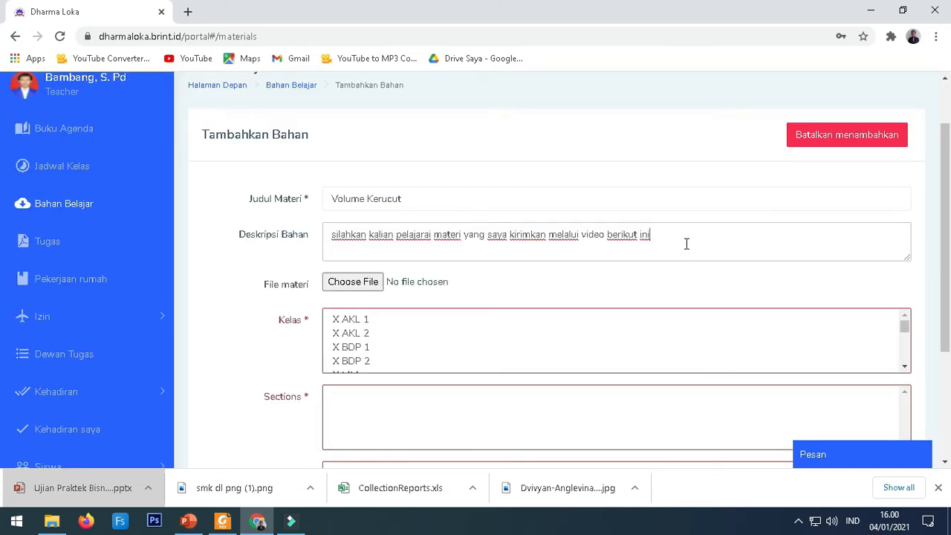
left_click(356, 283)
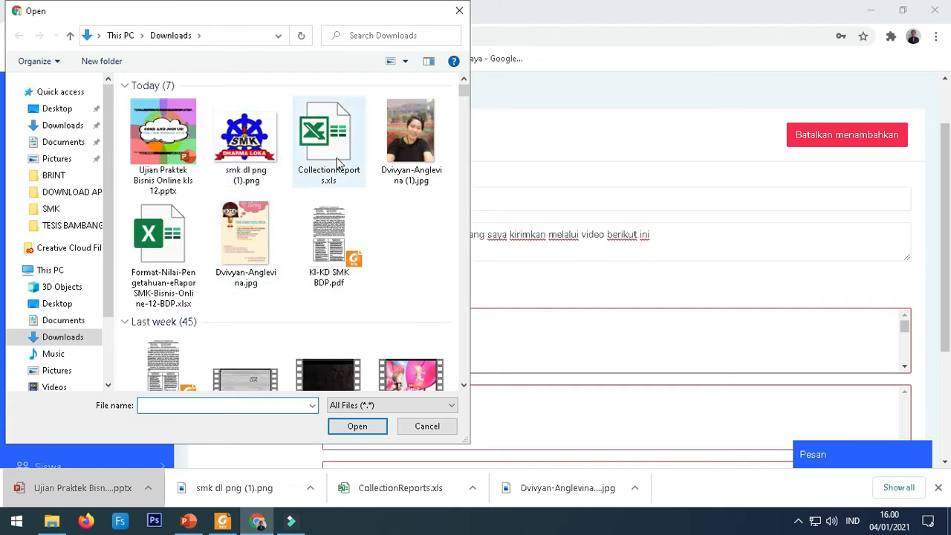
scroll(338, 163, "down", 3)
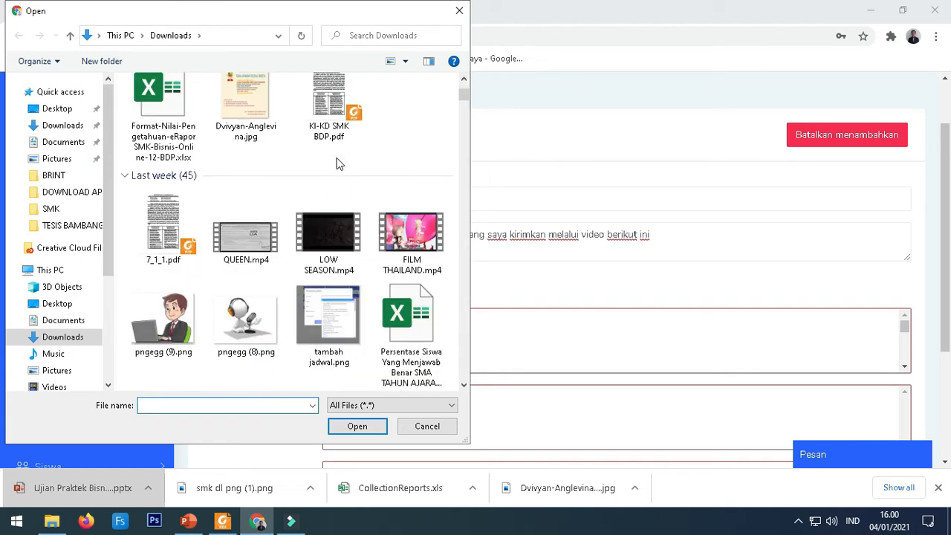
scroll(338, 162, "down", 10)
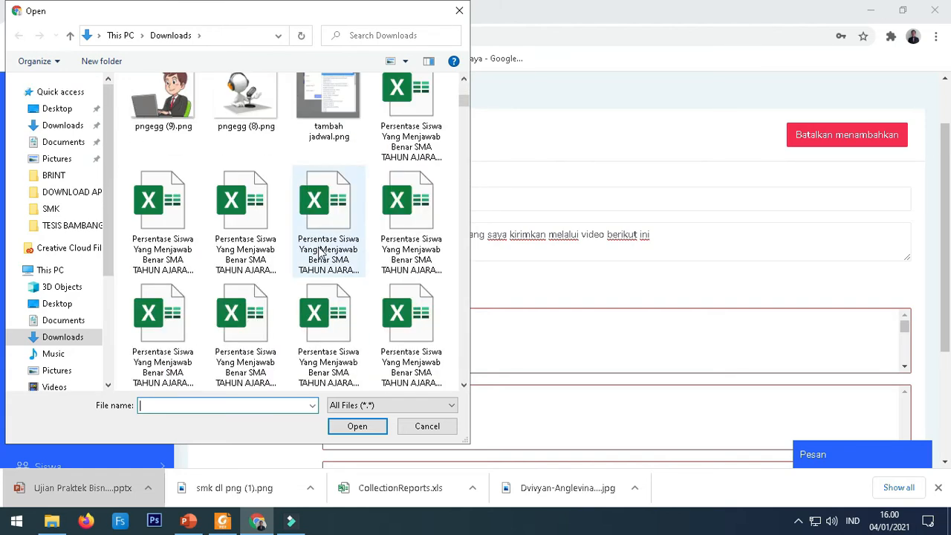
left_click(65, 142)
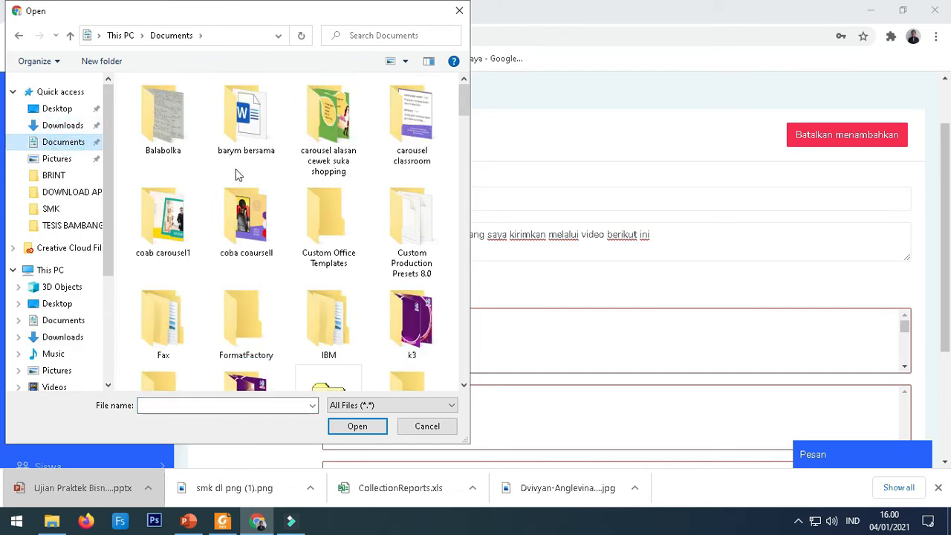
scroll(243, 182, "down", 5)
scroll(247, 183, "up", 3)
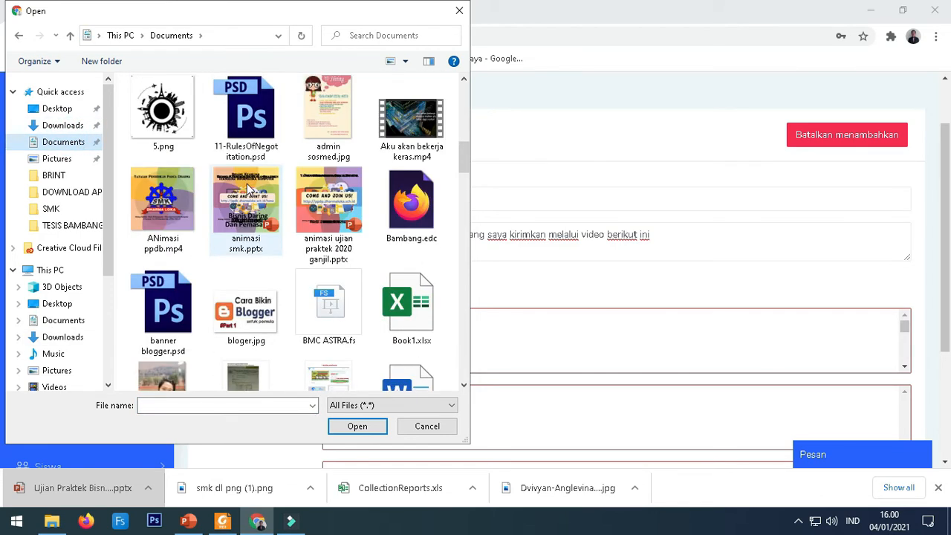
scroll(250, 190, "up", 3)
scroll(298, 185, "down", 9)
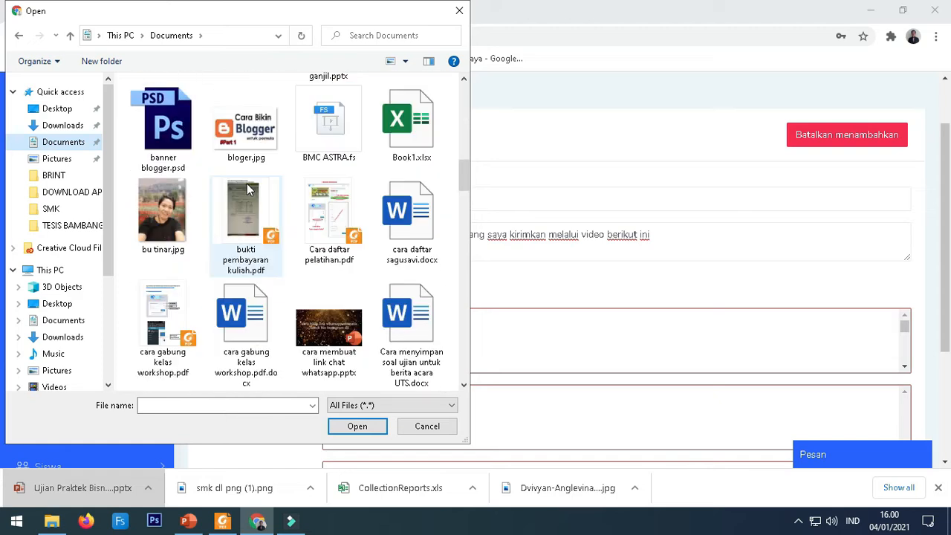
scroll(313, 183, "up", 2)
scroll(323, 194, "down", 4)
scroll(323, 194, "up", 7)
scroll(323, 193, "up", 4)
scroll(323, 193, "down", 2)
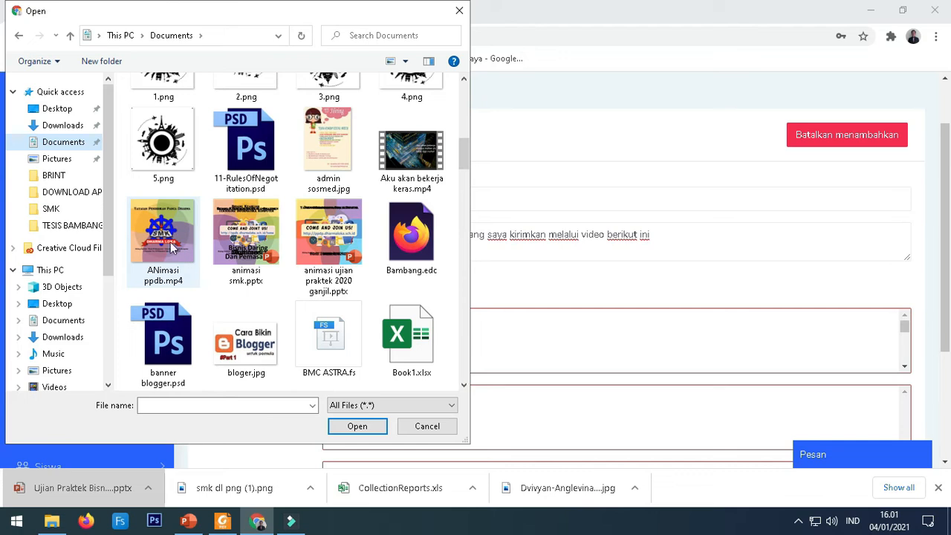
left_click(152, 238)
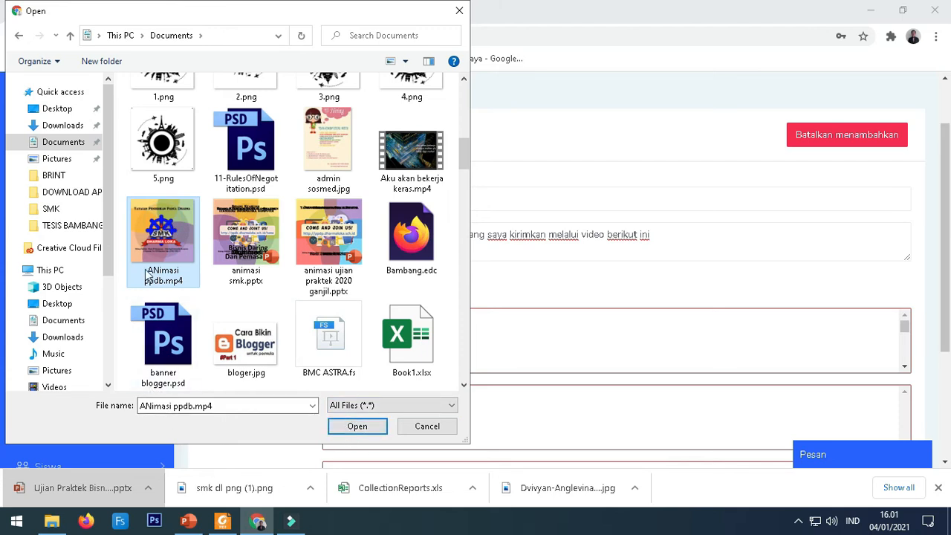
left_click(356, 424)
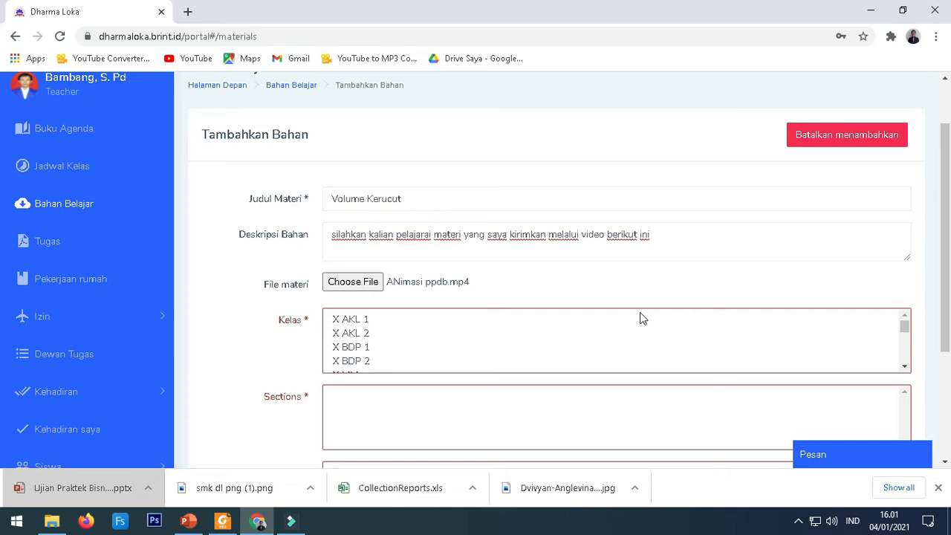
Assign the material to the classes X AKL 1, X AKL 2, X BDP 1, X BDP 2 and X MM.
left_click(354, 325)
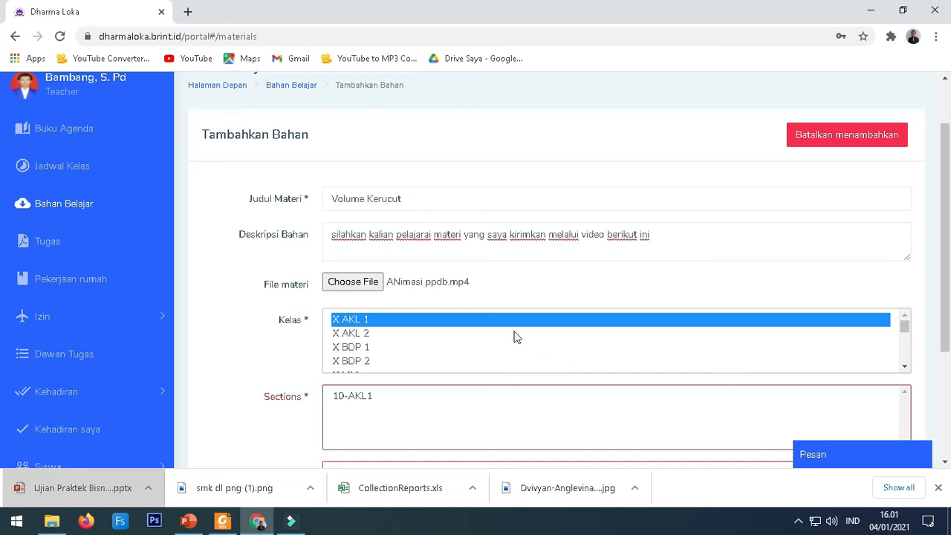
left_click(359, 334, "ctrl")
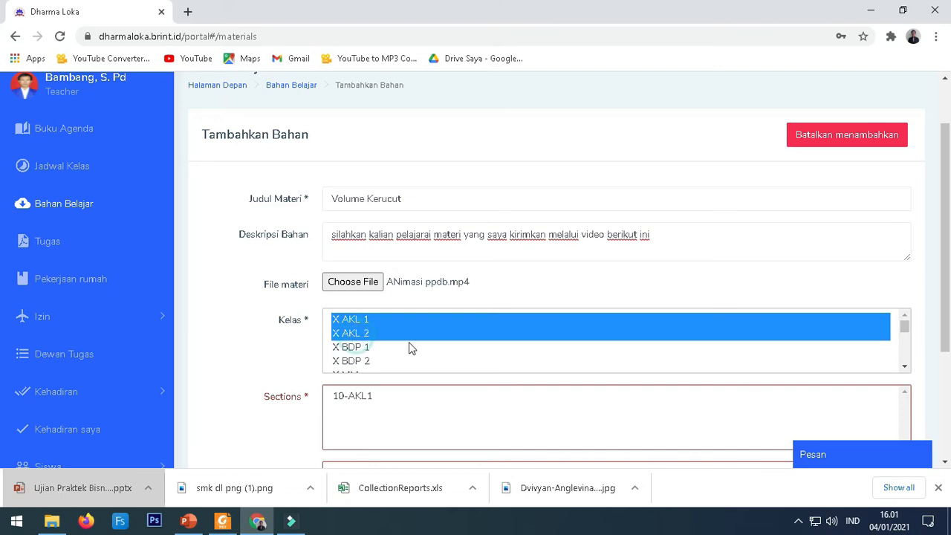
left_click(358, 349, "ctrl")
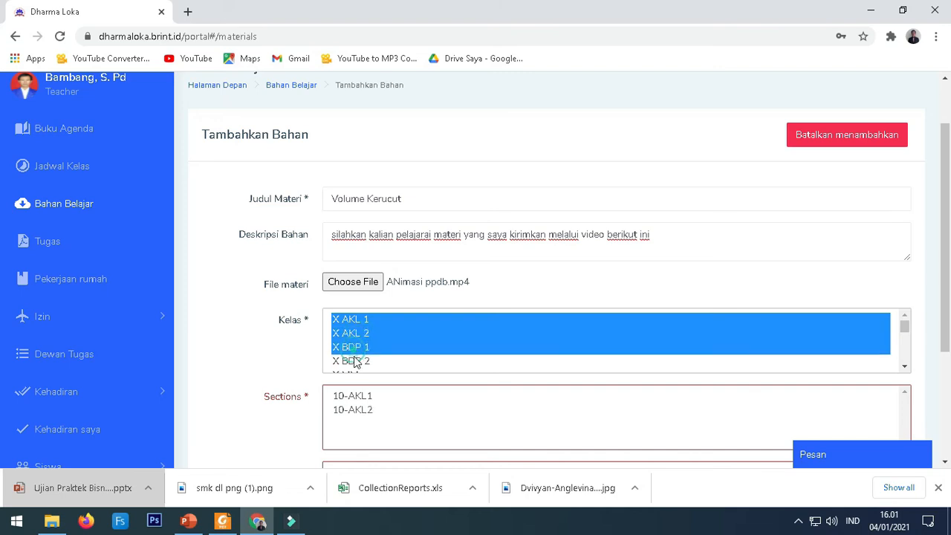
left_click(355, 363, "ctrl")
scroll(357, 363, "down", 2)
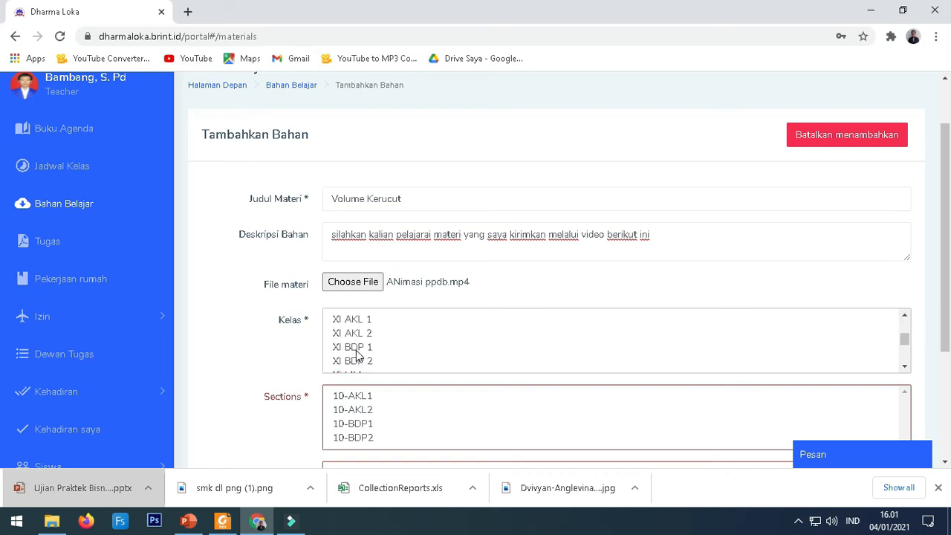
scroll(376, 344, "up", 2)
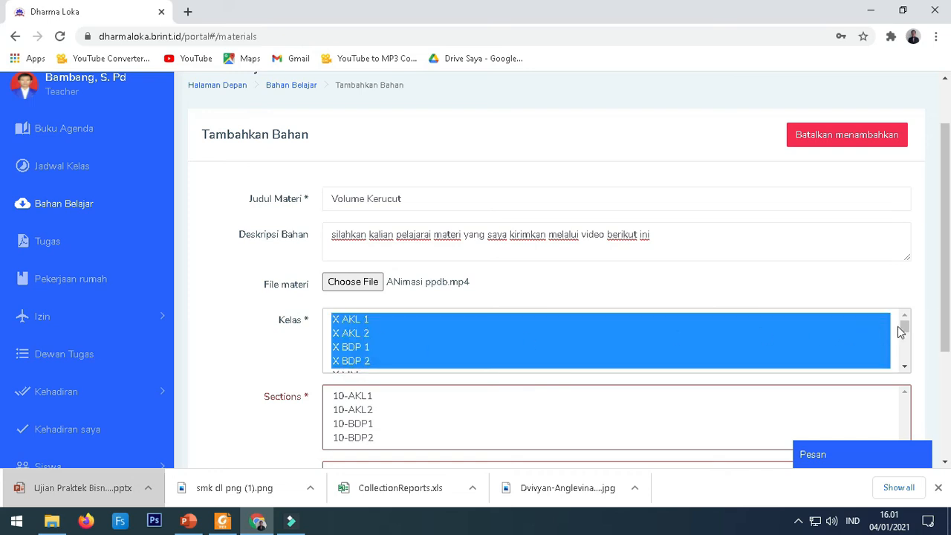
scroll(903, 328, "down", 2)
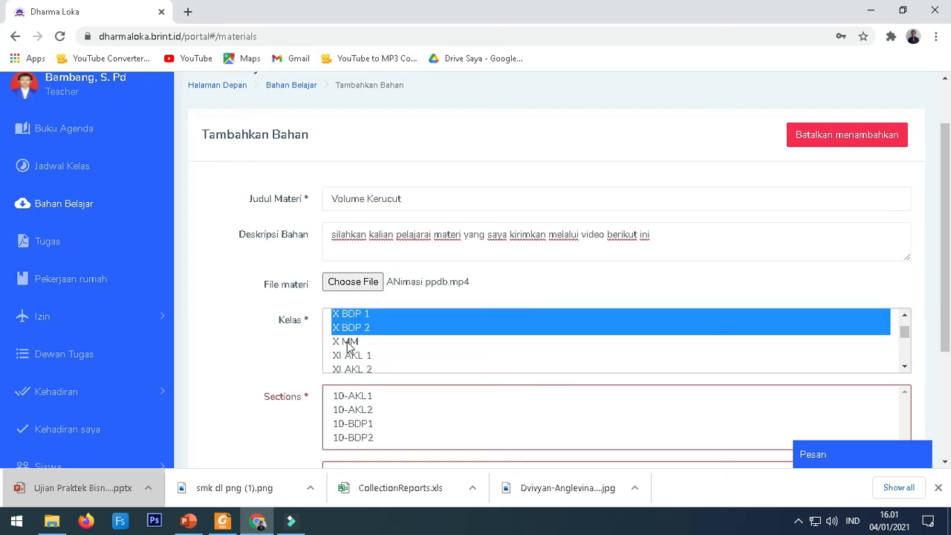
left_click(348, 343, "ctrl")
Select the sections 10-AKL1, 10-AKL2, 10-BDP1, 10-BDP2 and 10-MM for the material.
scroll(393, 429, "down", 1)
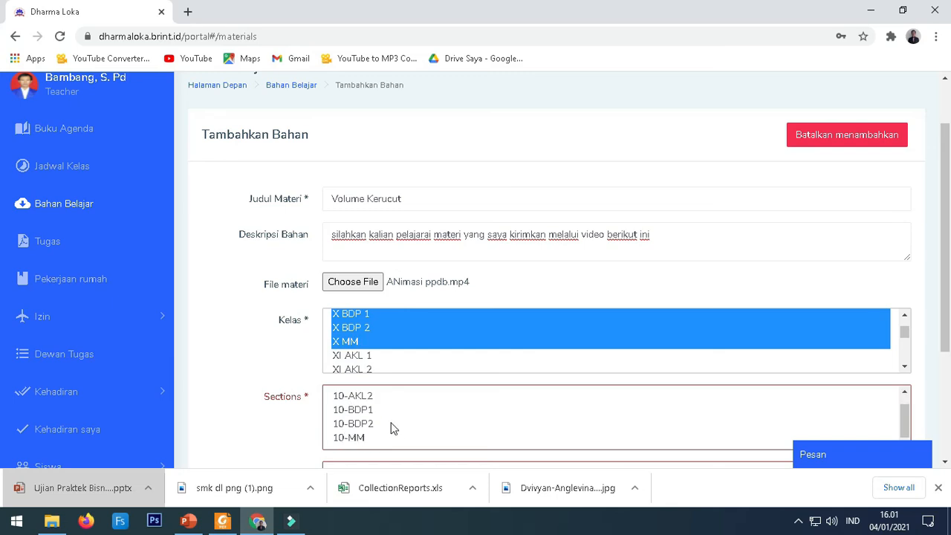
scroll(372, 409, "up", 1)
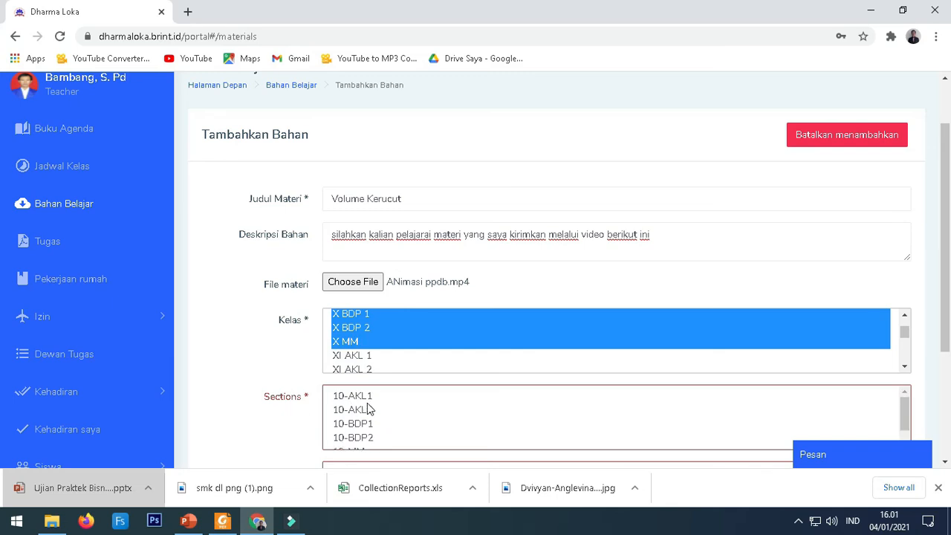
left_click(358, 398)
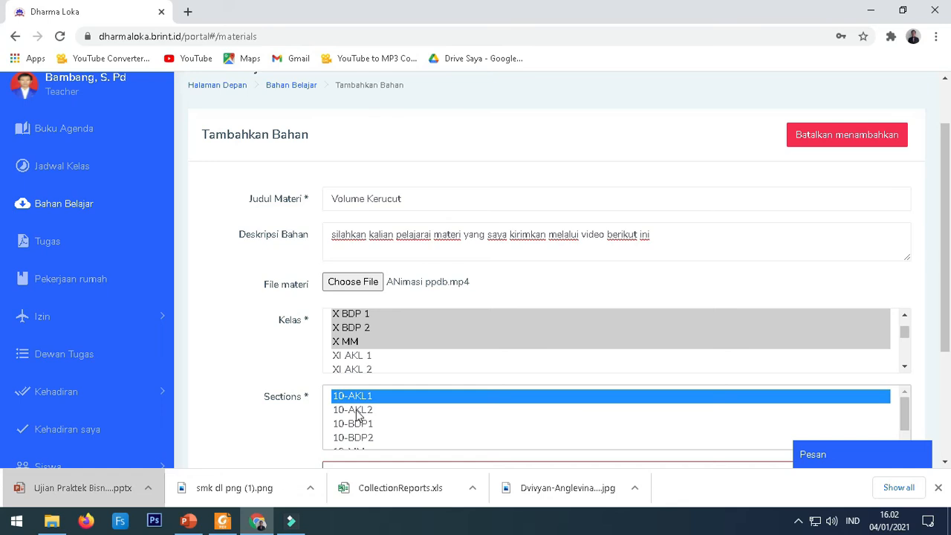
left_click(354, 410, "ctrl")
left_click(360, 423, "ctrl")
left_click(360, 438, "ctrl")
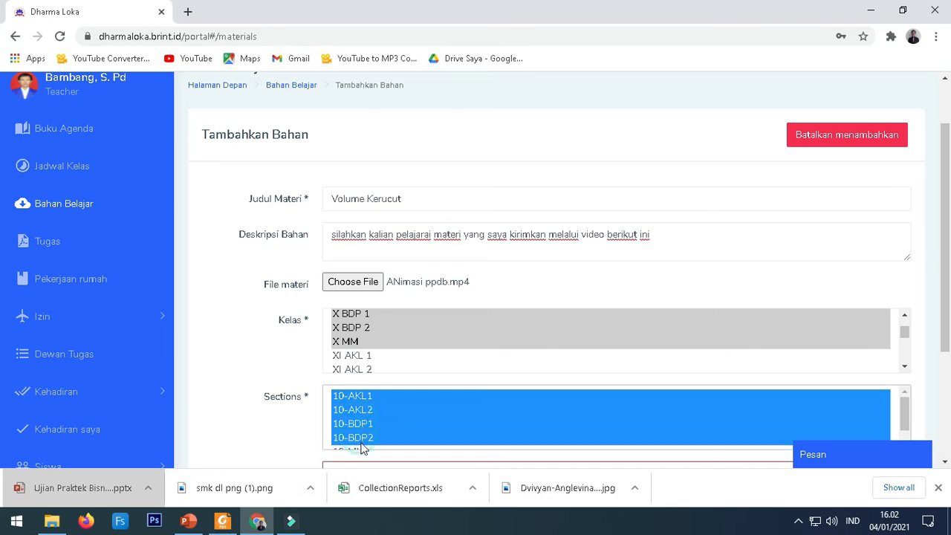
left_click(361, 452, "ctrl")
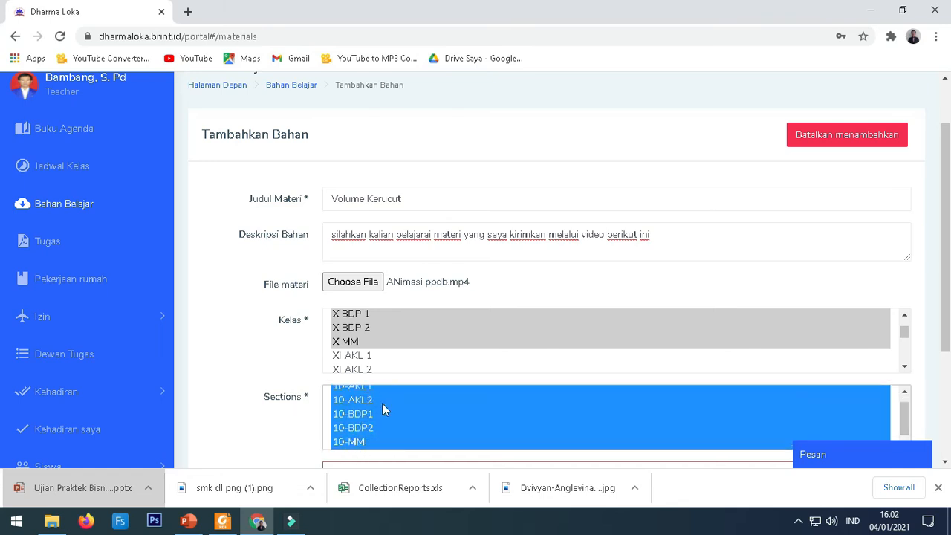
Set the material's subject to Matematika and submit the new material.
scroll(376, 381, "down", 2)
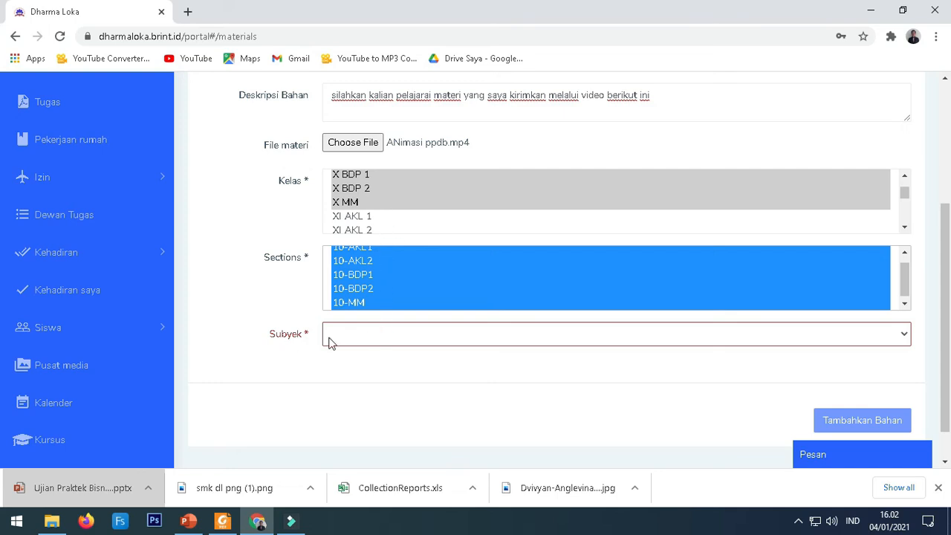
left_click(354, 338)
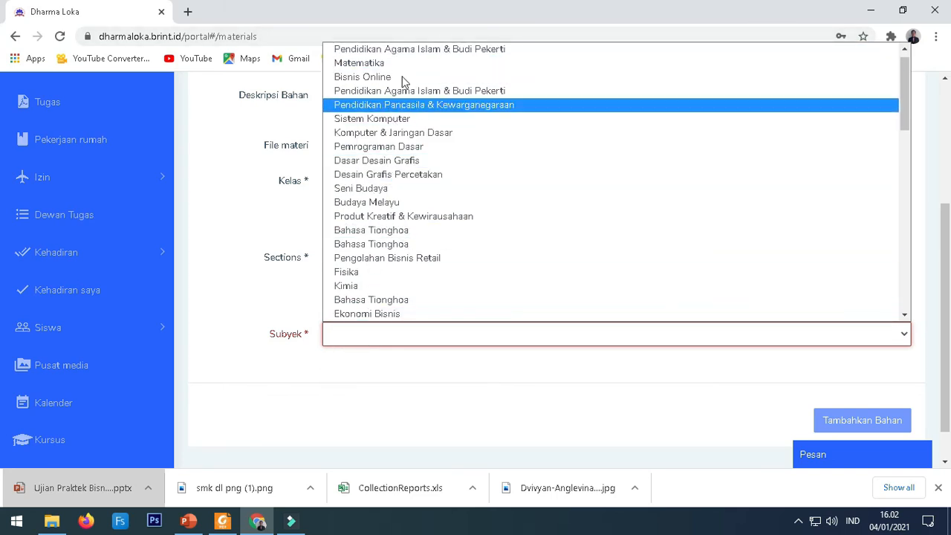
left_click(415, 69)
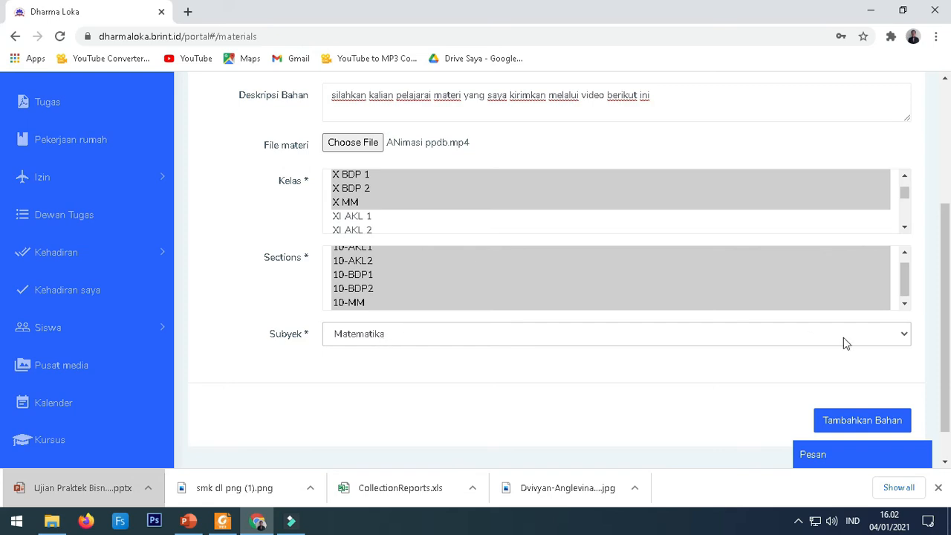
scroll(694, 410, "down", 1)
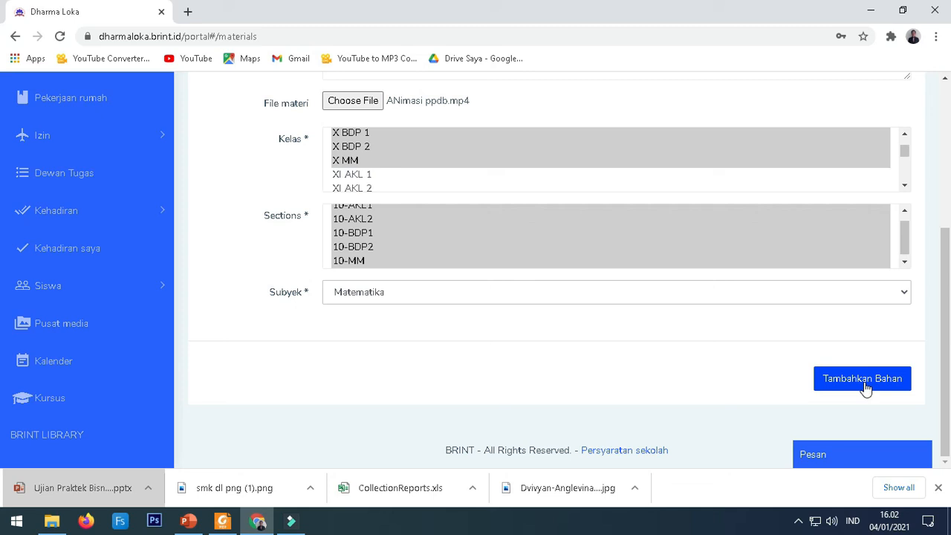
scroll(864, 388, "up", 1)
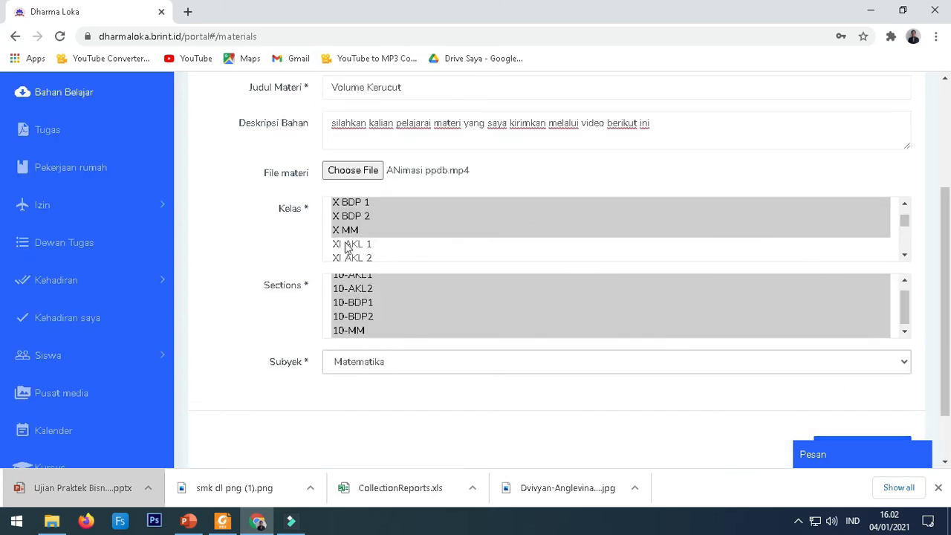
scroll(858, 416, "down", 1)
left_click(849, 379)
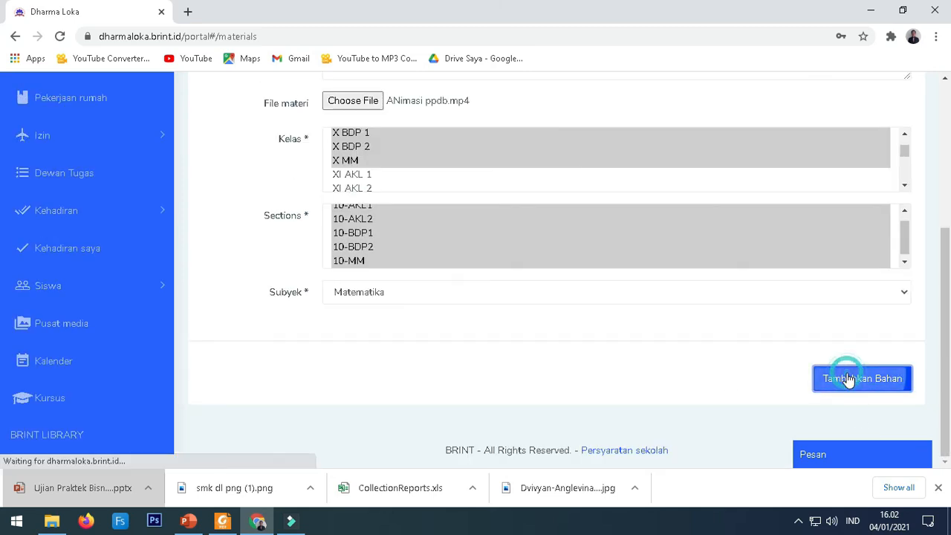